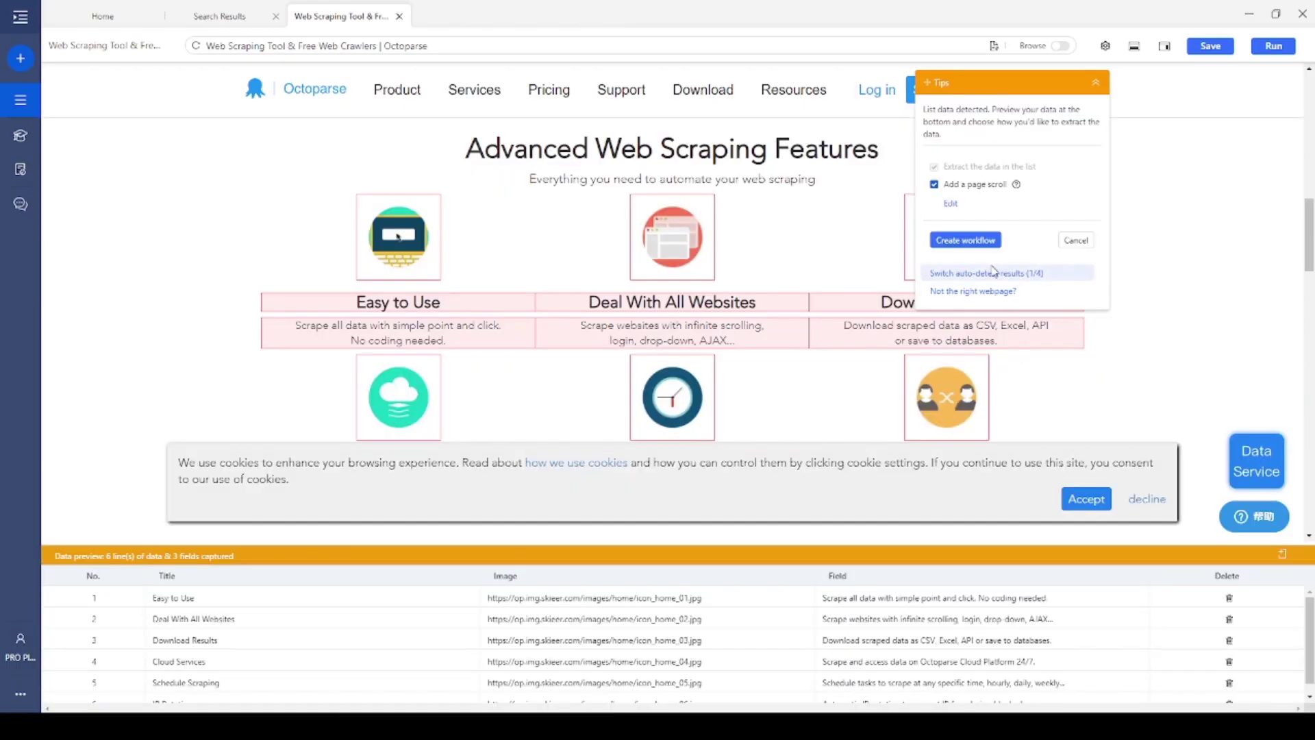
Create a workflow from the detected Trustpilot Nike review list via the Tips box
{"action": "left_click", "coordinate": [985, 244]}
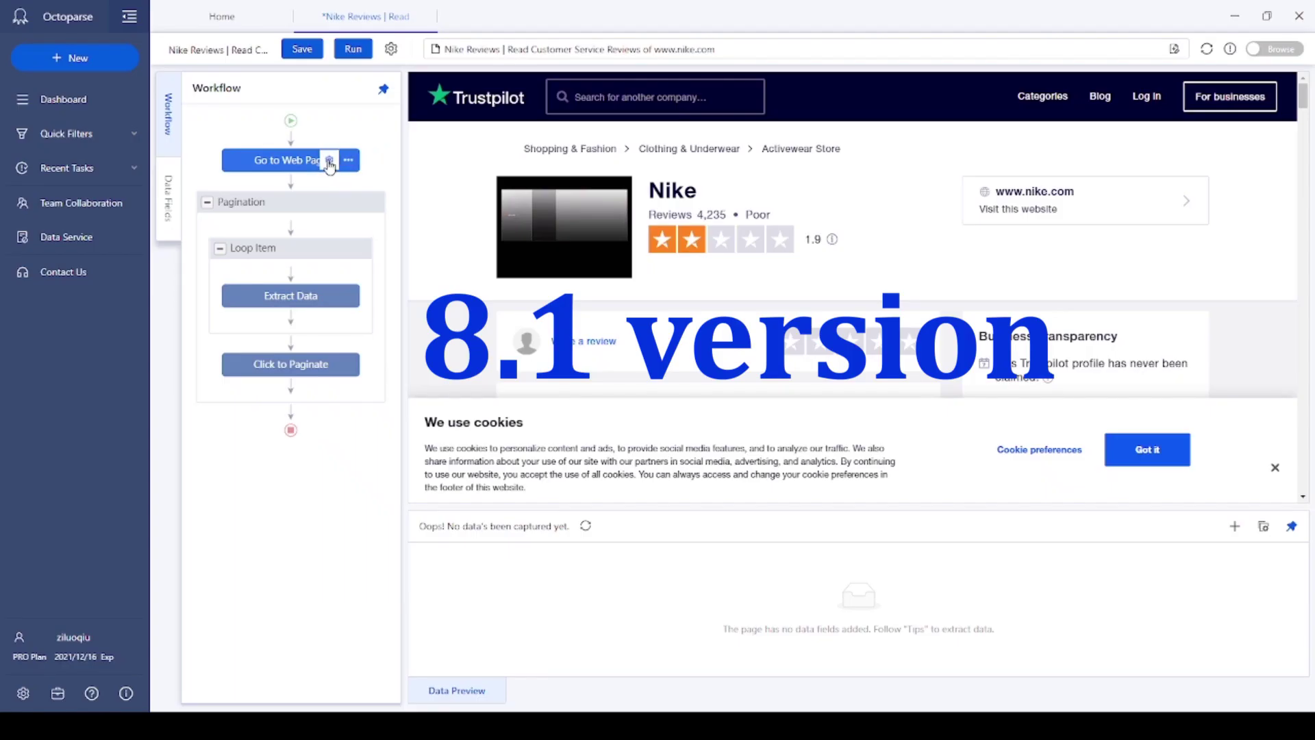
Review the Go to Web Page General, Options and Retry settings, then rename the date column 'tim…'
{"action": "left_click", "coordinate": [330, 164]}
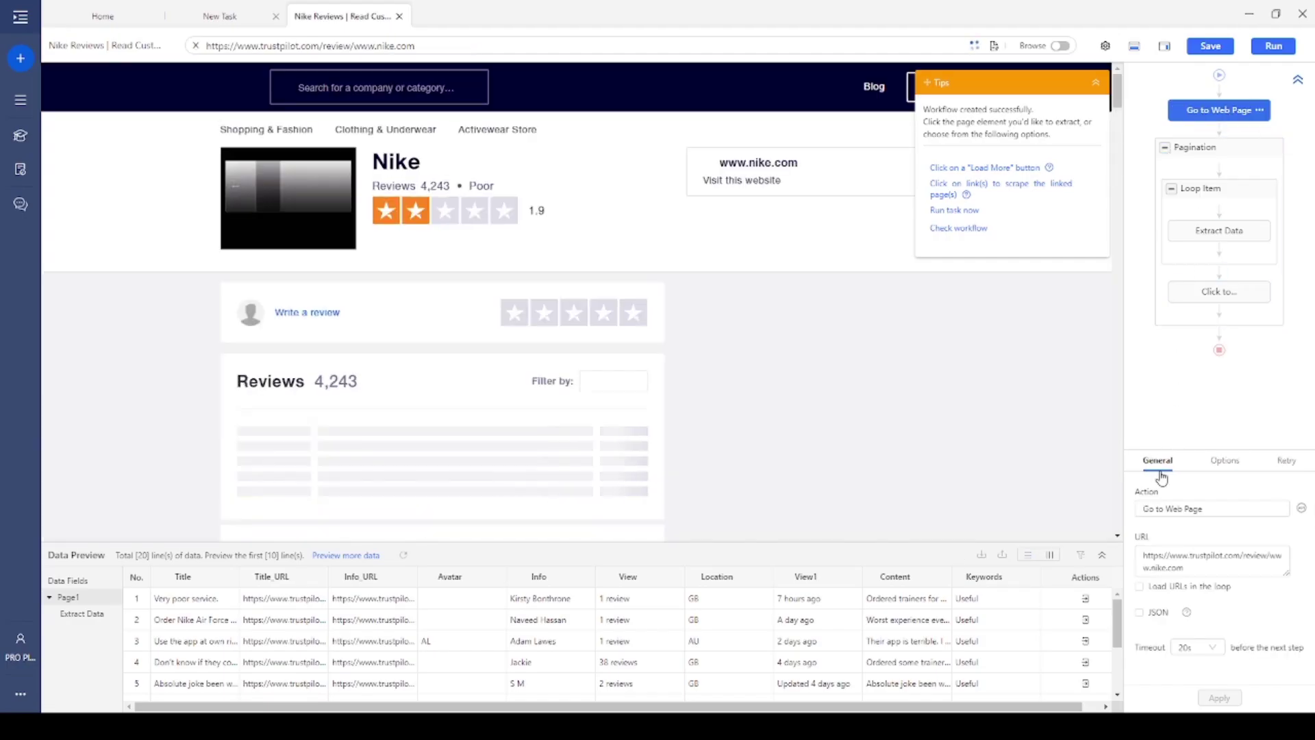
{"action": "left_click", "coordinate": [1223, 461]}
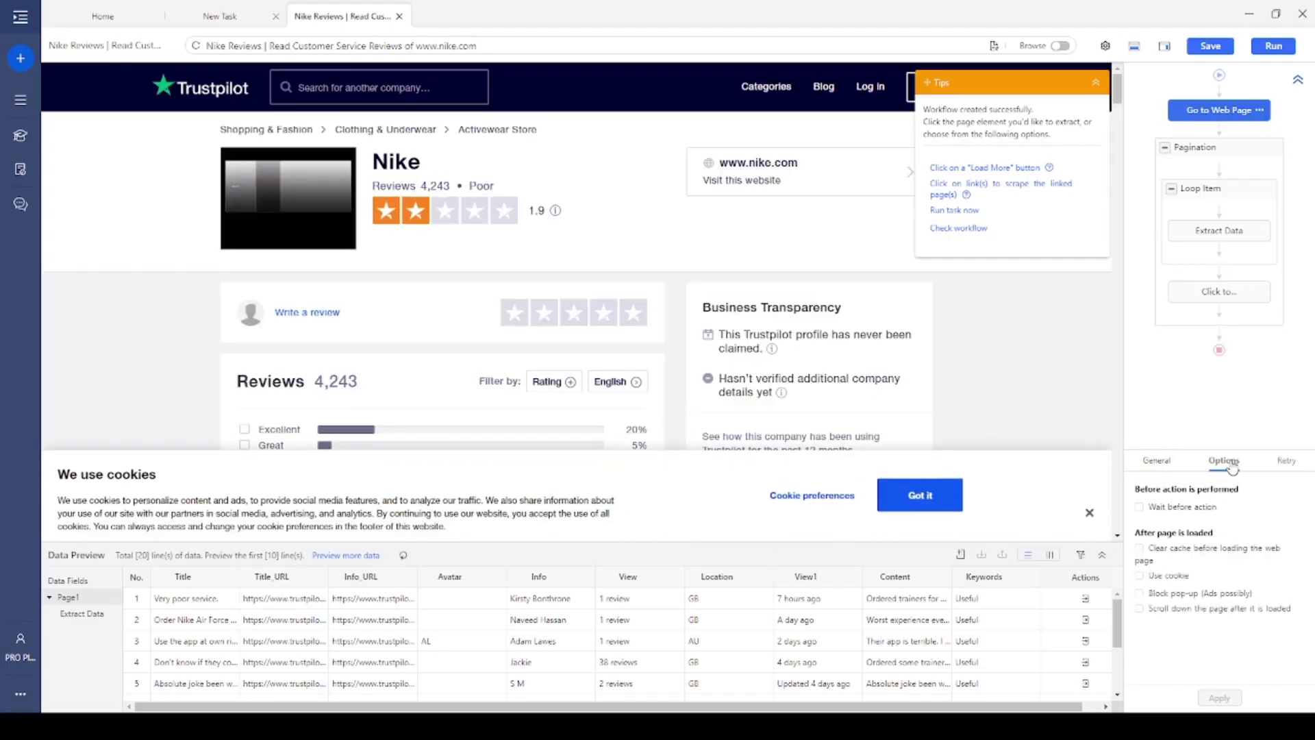
{"action": "left_click", "coordinate": [1286, 461]}
{"action": "left_click", "coordinate": [1158, 461]}
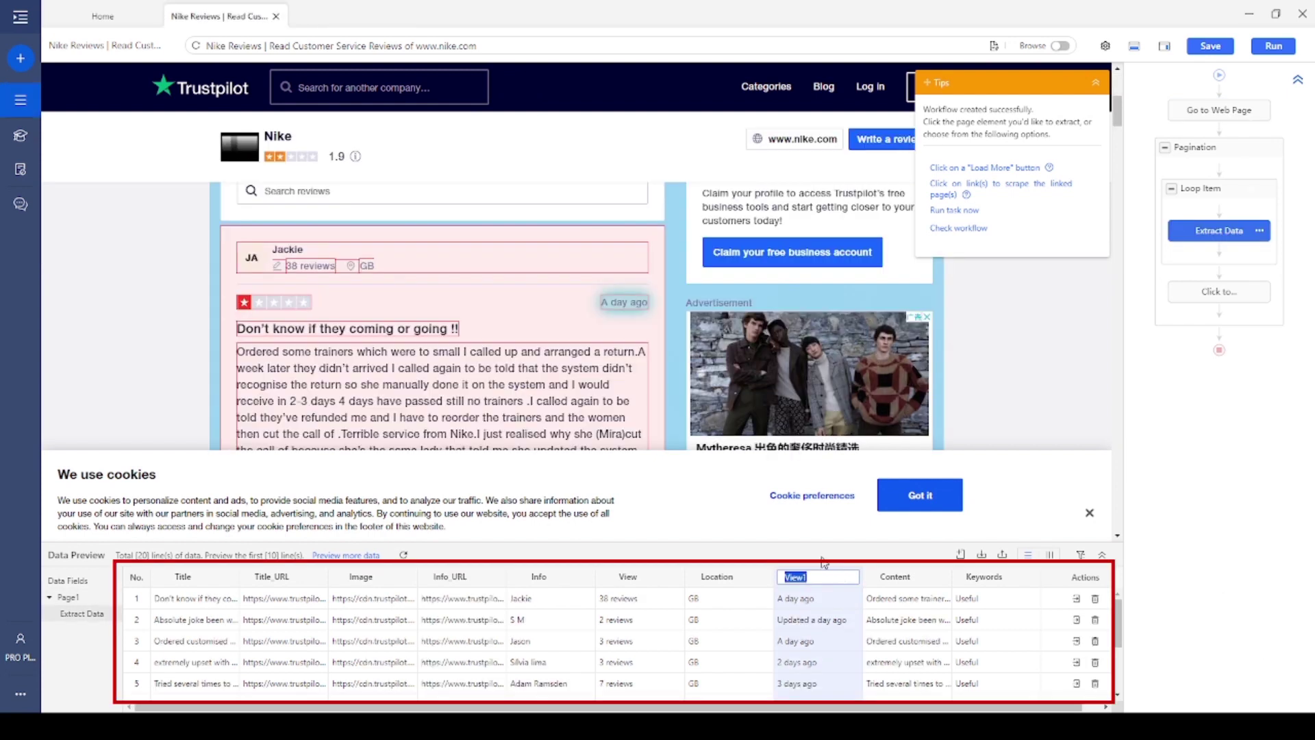
{"action": "type", "text": "time"}
Locate the review count, Location GB and review date values on the page from their preview cells
{"action": "left_click", "coordinate": [607, 600]}
{"action": "left_click", "coordinate": [710, 602]}
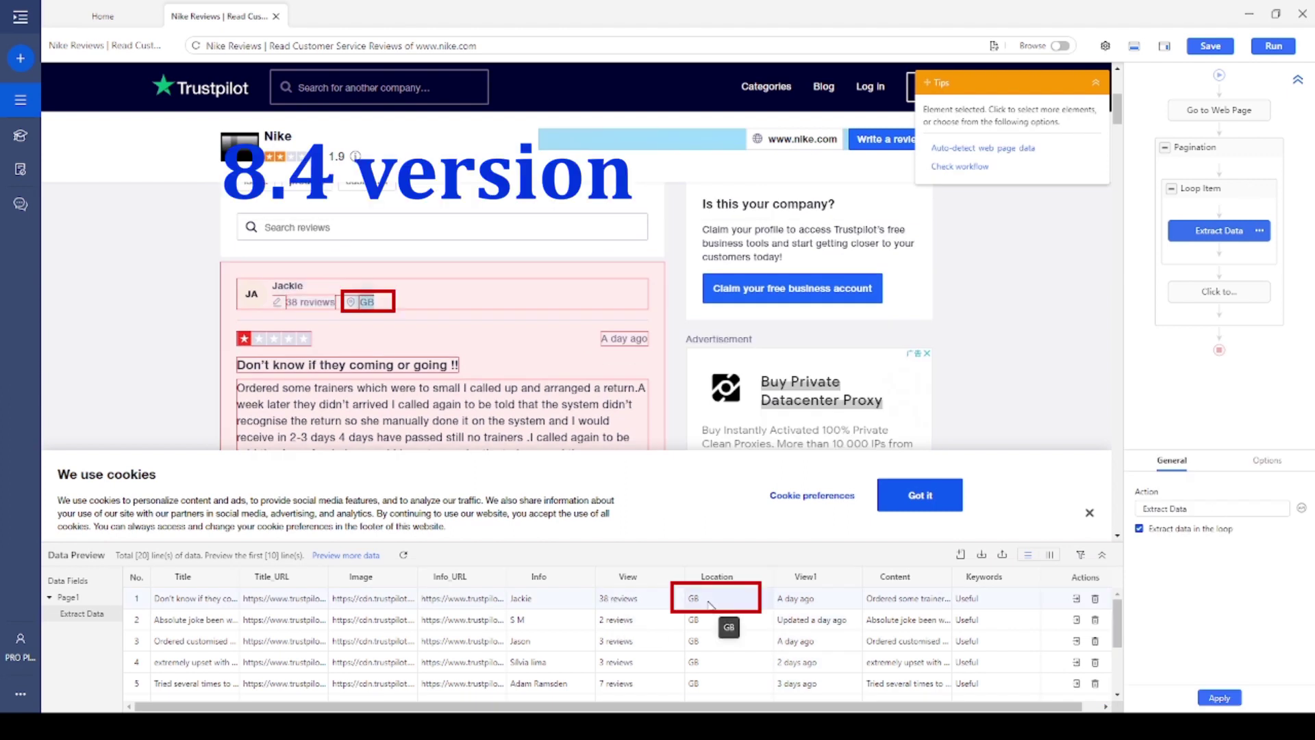
{"action": "left_click", "coordinate": [811, 602]}
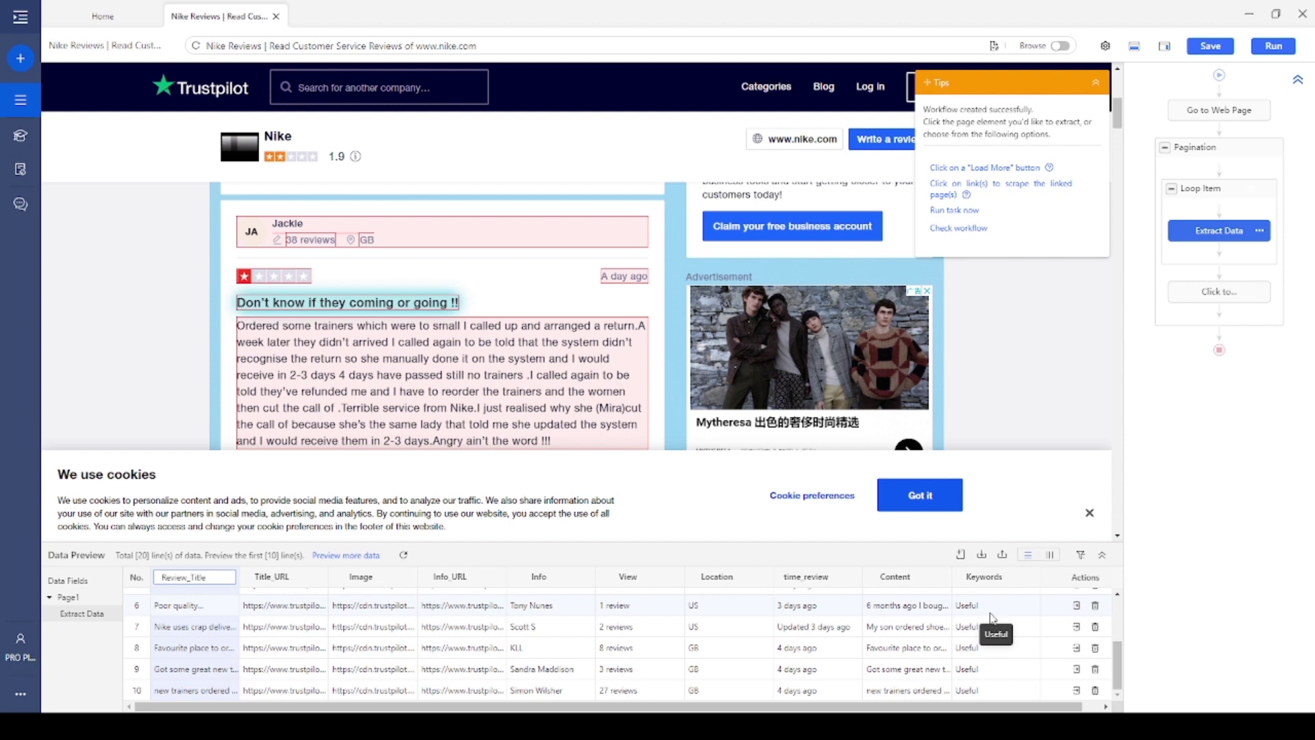
{"action": "left_click_drag", "start_coordinate": [1021, 707], "coordinate": [1039, 707]}
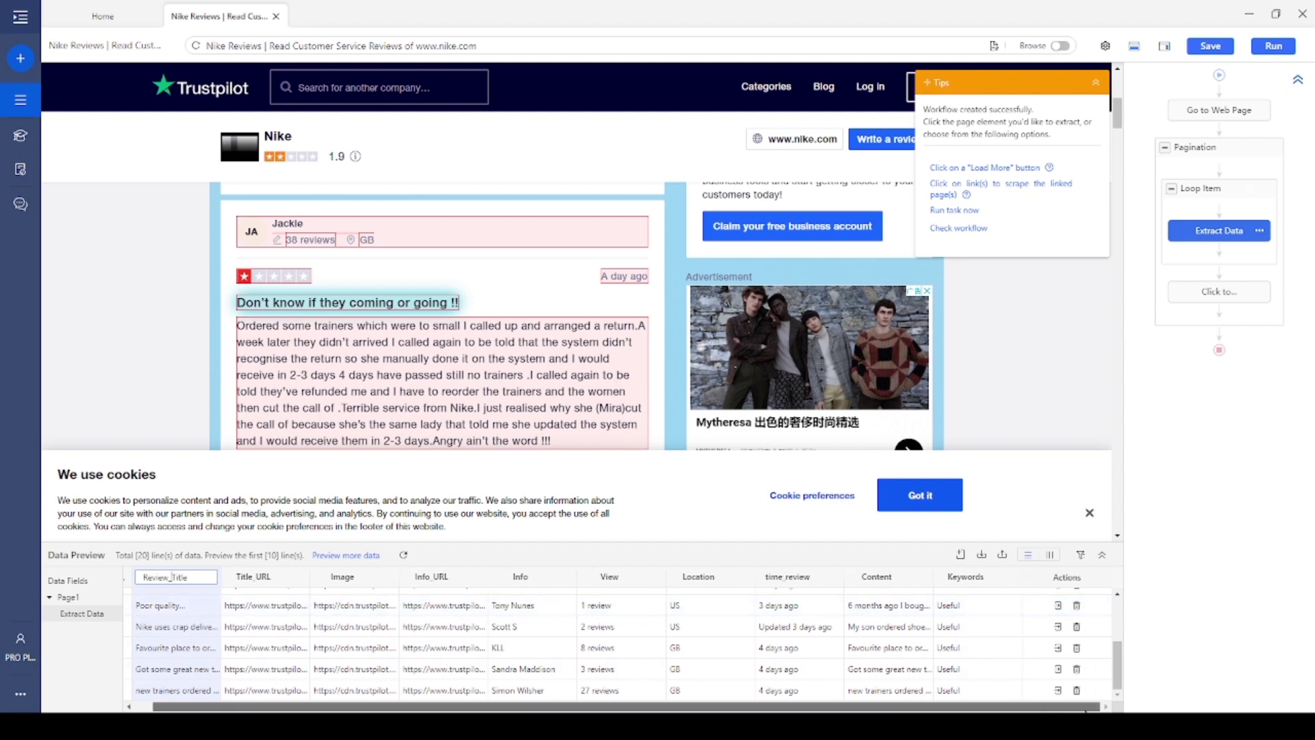
Switch the data preview to Vertical View and tick the Review_Title and Title_URL fields
{"action": "left_click", "coordinate": [1053, 556]}
{"action": "scroll", "coordinate": [465, 605], "scroll_direction": "down", "scroll_amount": 2}
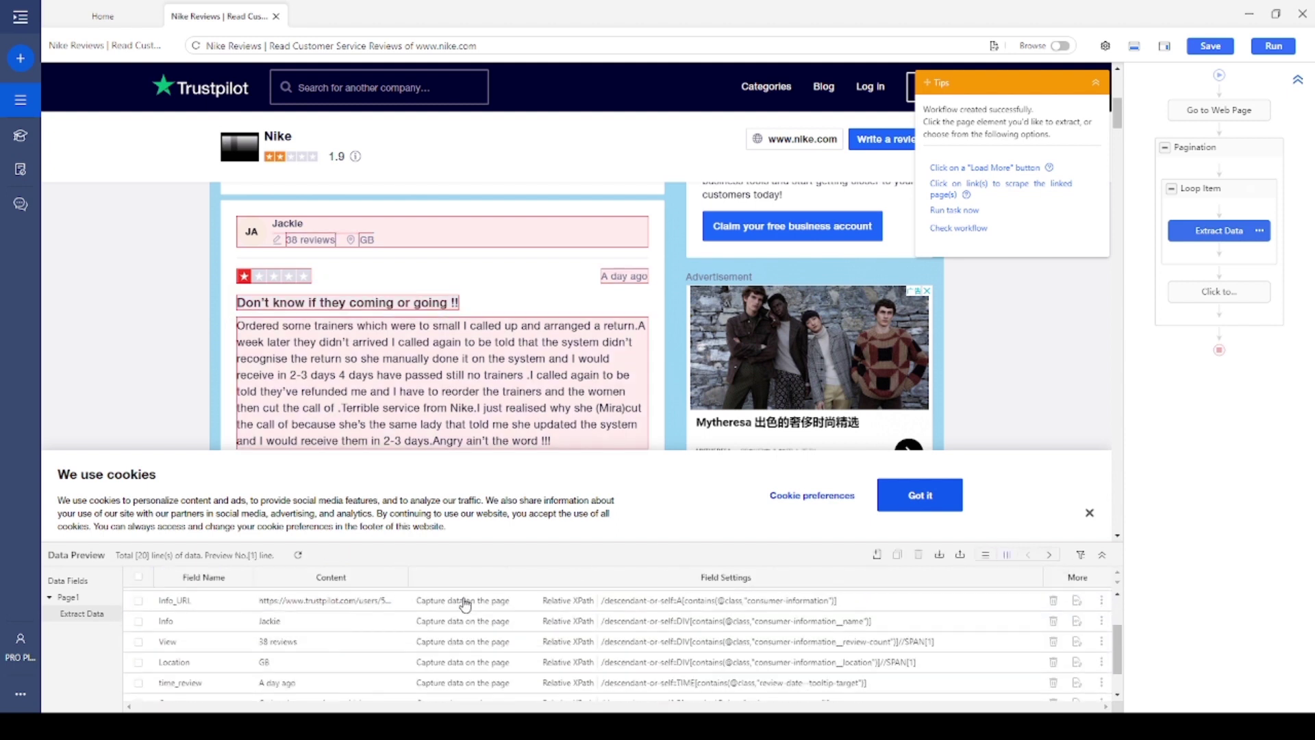
{"action": "scroll", "coordinate": [466, 605], "scroll_direction": "up", "scroll_amount": 3}
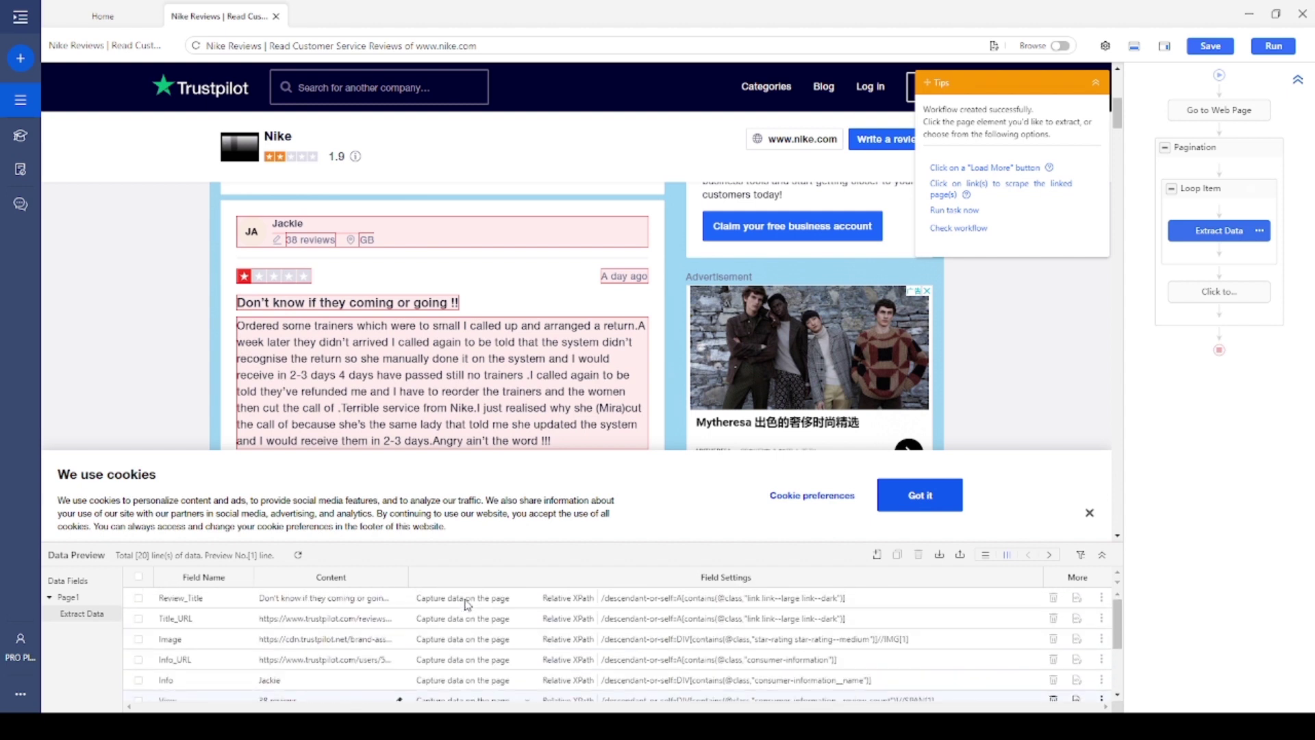
{"action": "left_click", "coordinate": [138, 598]}
{"action": "left_click", "coordinate": [138, 619]}
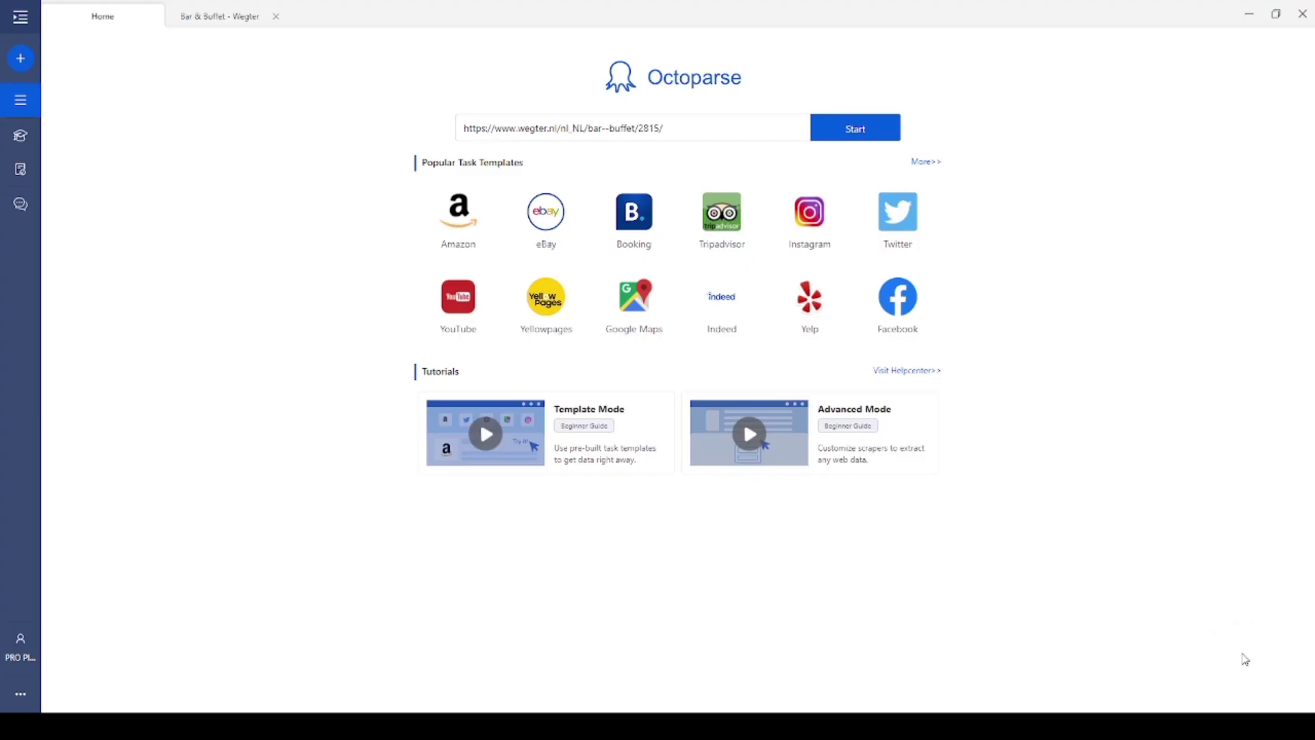
Open 'How to Connect Octoparse with Zapier' and read down through its getting-started section
{"action": "left_click", "coordinate": [1168, 492]}
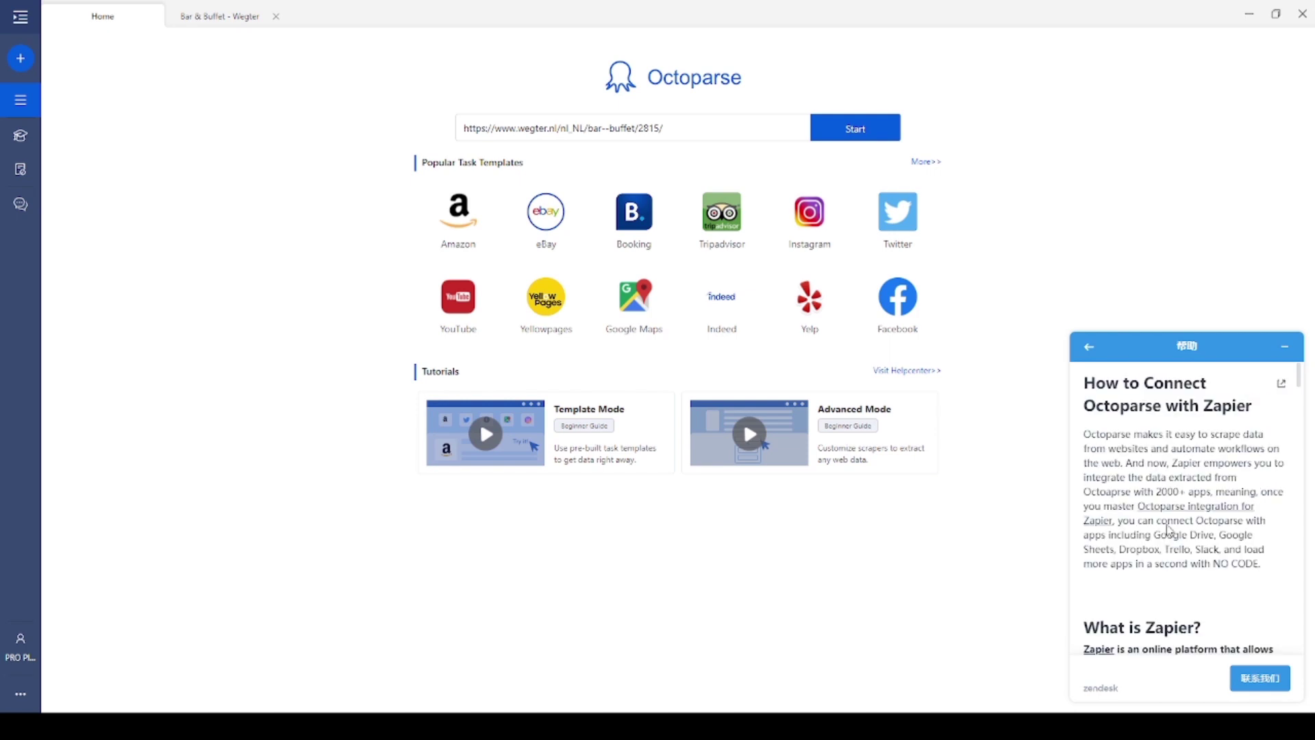
{"action": "scroll", "coordinate": [1167, 548], "scroll_direction": "down", "scroll_amount": 10}
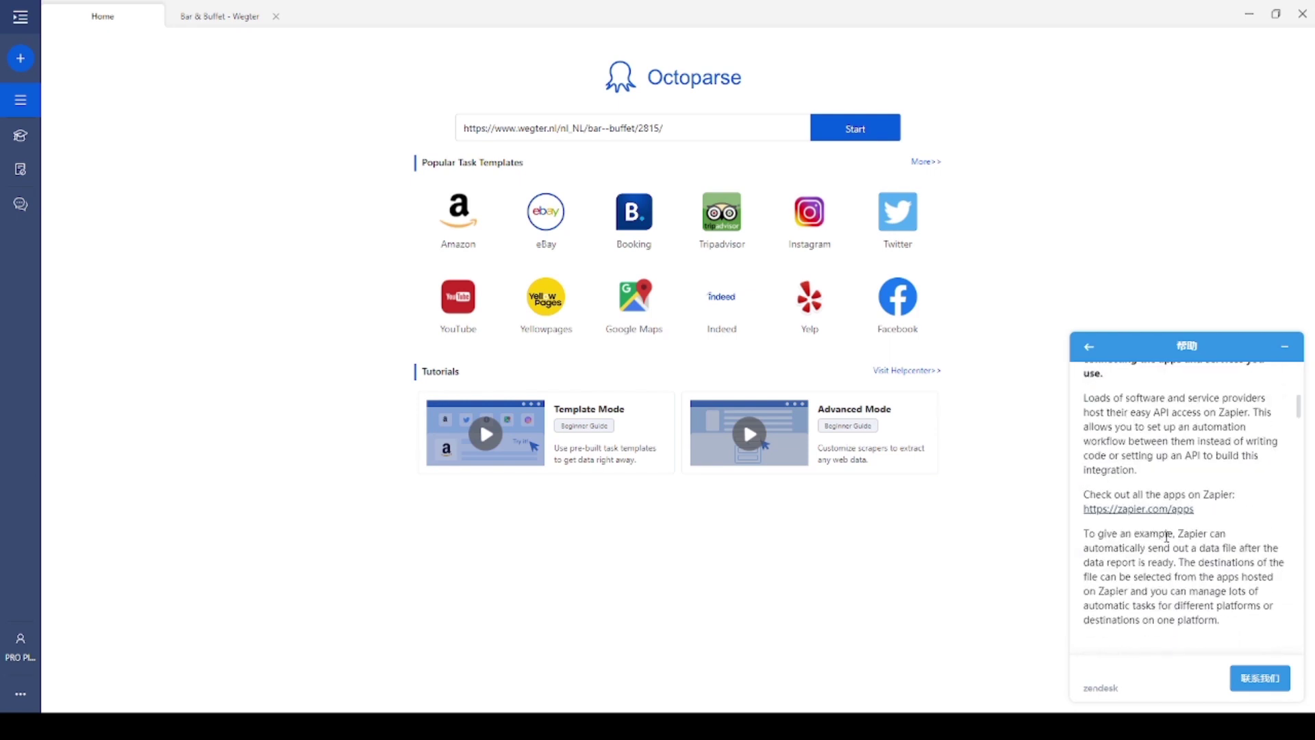
{"action": "scroll", "coordinate": [1167, 537], "scroll_direction": "down", "scroll_amount": 1}
{"action": "scroll", "coordinate": [1167, 537], "scroll_direction": "down", "scroll_amount": 5}
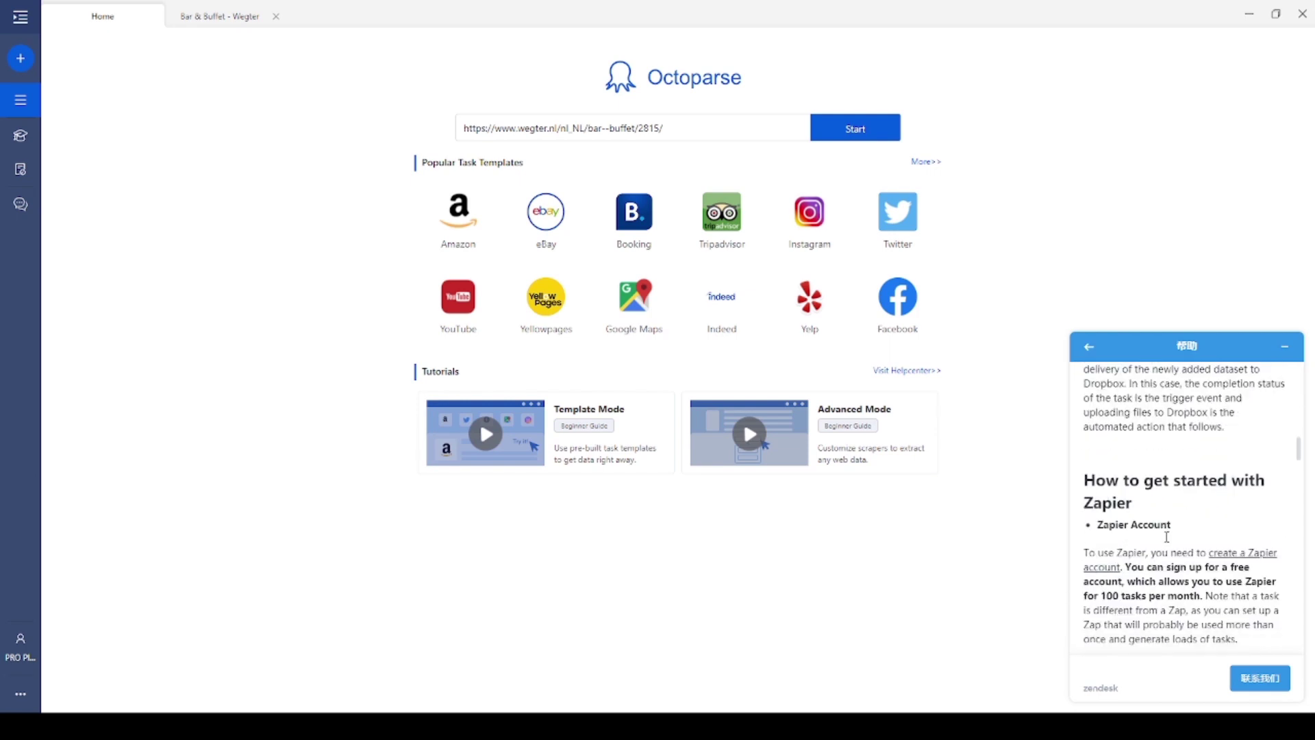
{"action": "scroll", "coordinate": [1168, 542], "scroll_direction": "down", "scroll_amount": 8}
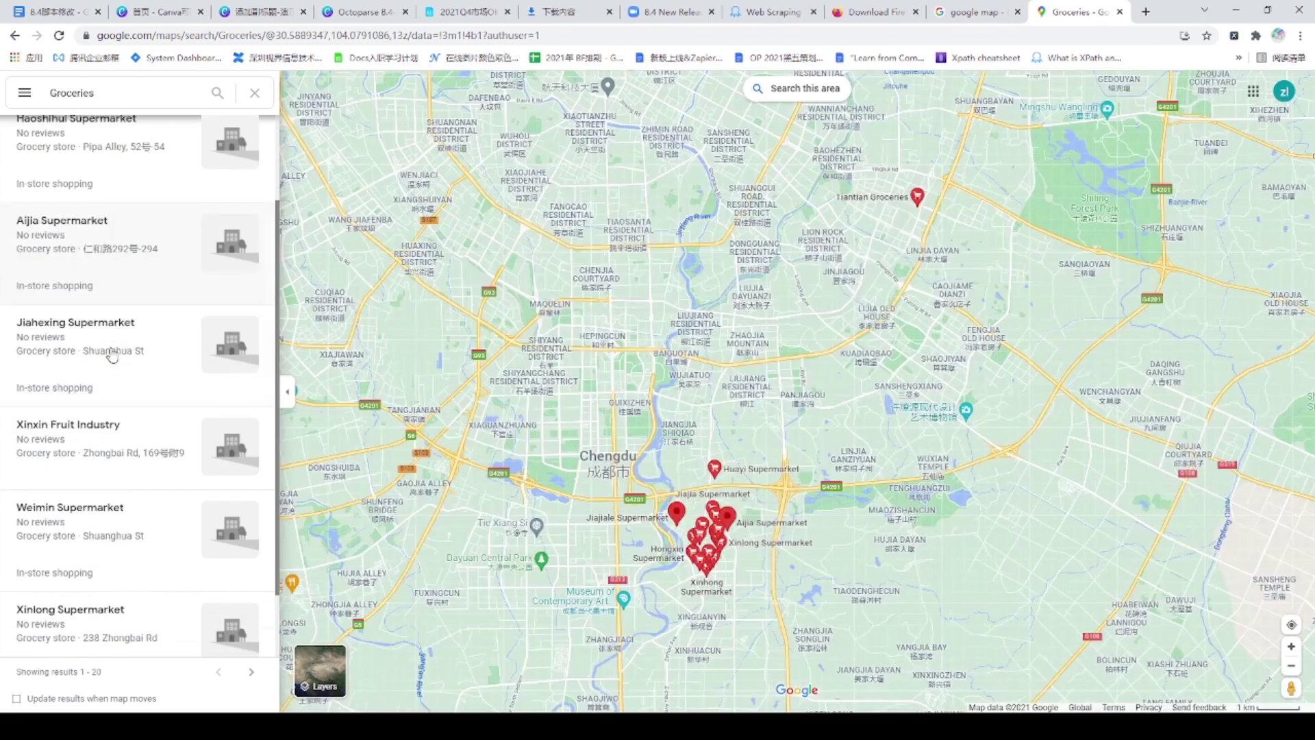
Scroll through the Chengdu grocery store results in Google Maps, then down the YouTube homepage
{"action": "scroll", "coordinate": [112, 356], "scroll_direction": "down", "scroll_amount": 10}
{"action": "scroll", "coordinate": [103, 480], "scroll_direction": "down", "scroll_amount": 2}
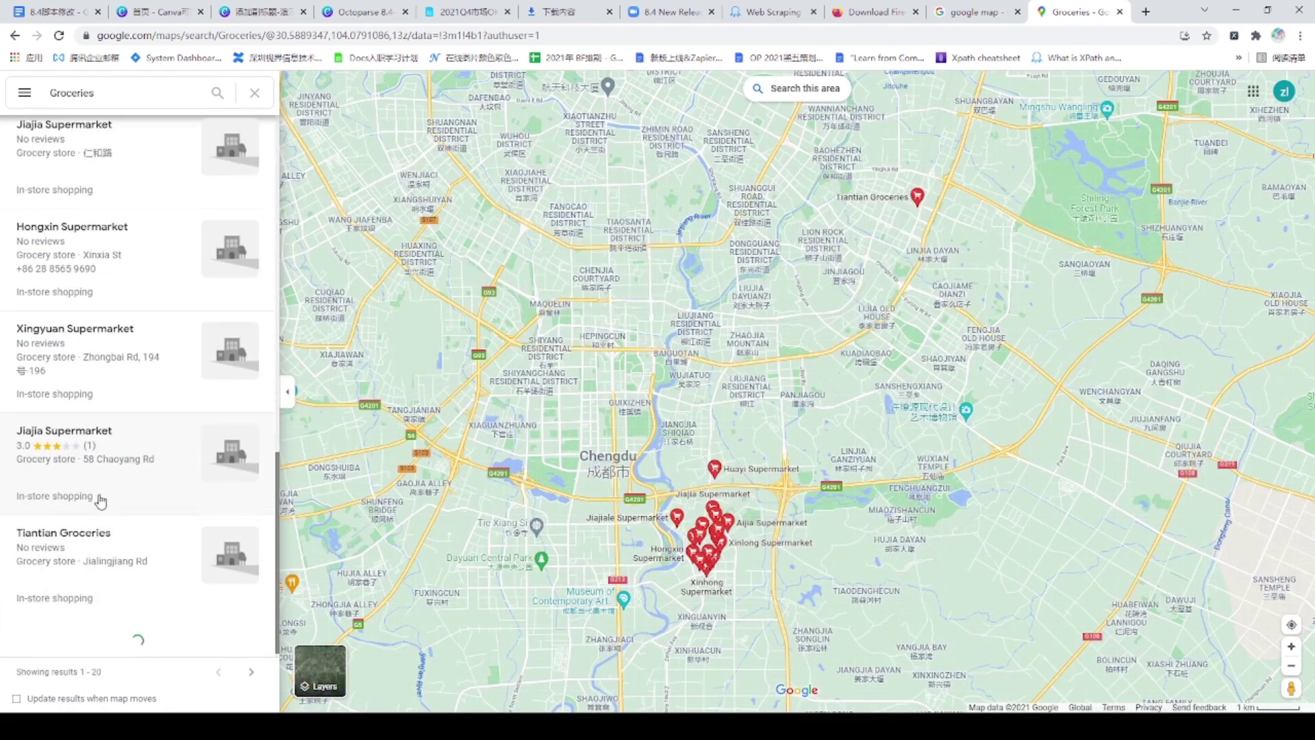
{"action": "scroll", "coordinate": [96, 498], "scroll_direction": "up", "scroll_amount": 12}
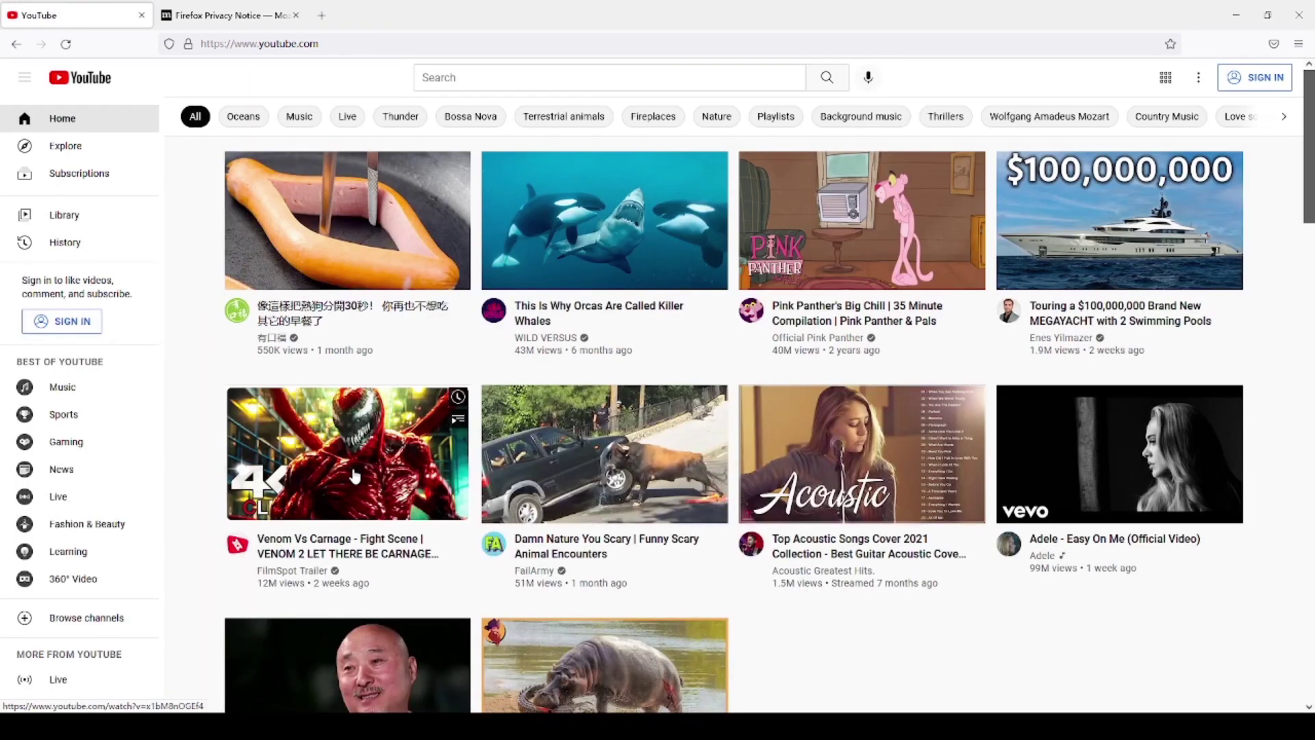
{"action": "scroll", "coordinate": [354, 476], "scroll_direction": "down", "scroll_amount": 15}
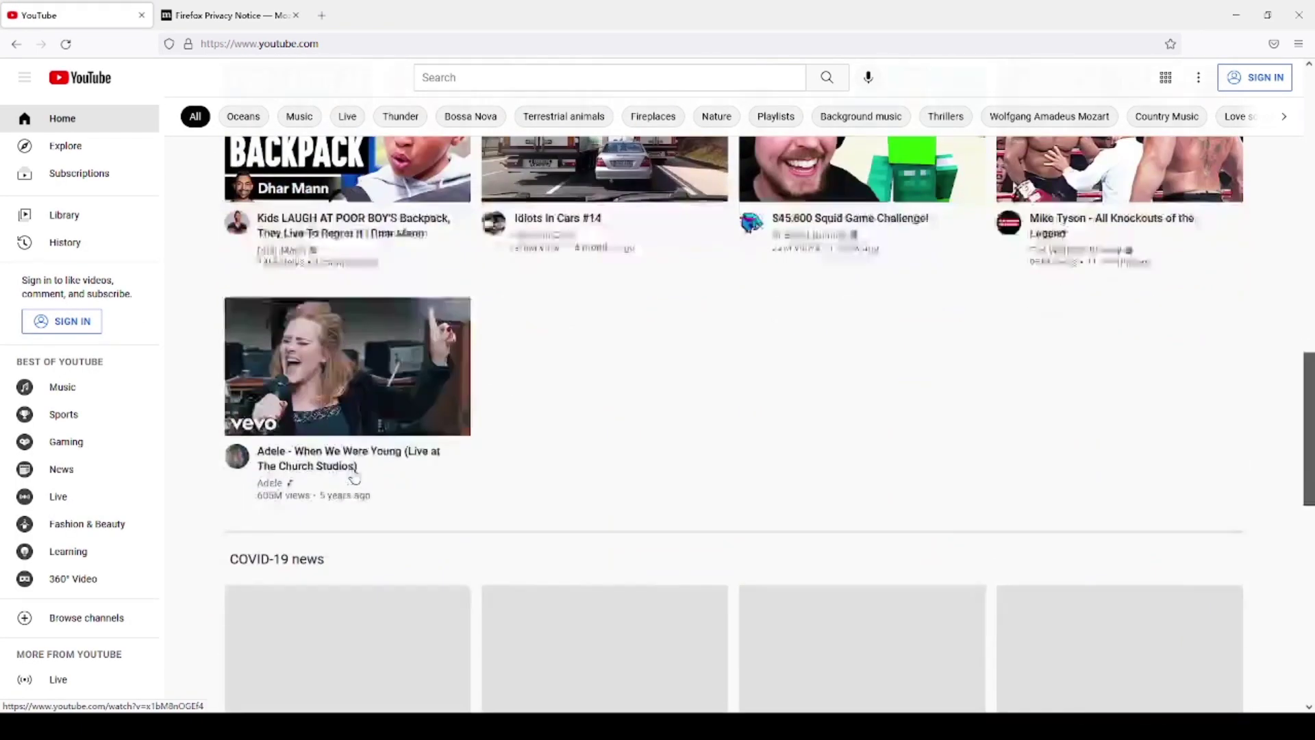
{"action": "scroll", "coordinate": [354, 478], "scroll_direction": "down", "scroll_amount": 10}
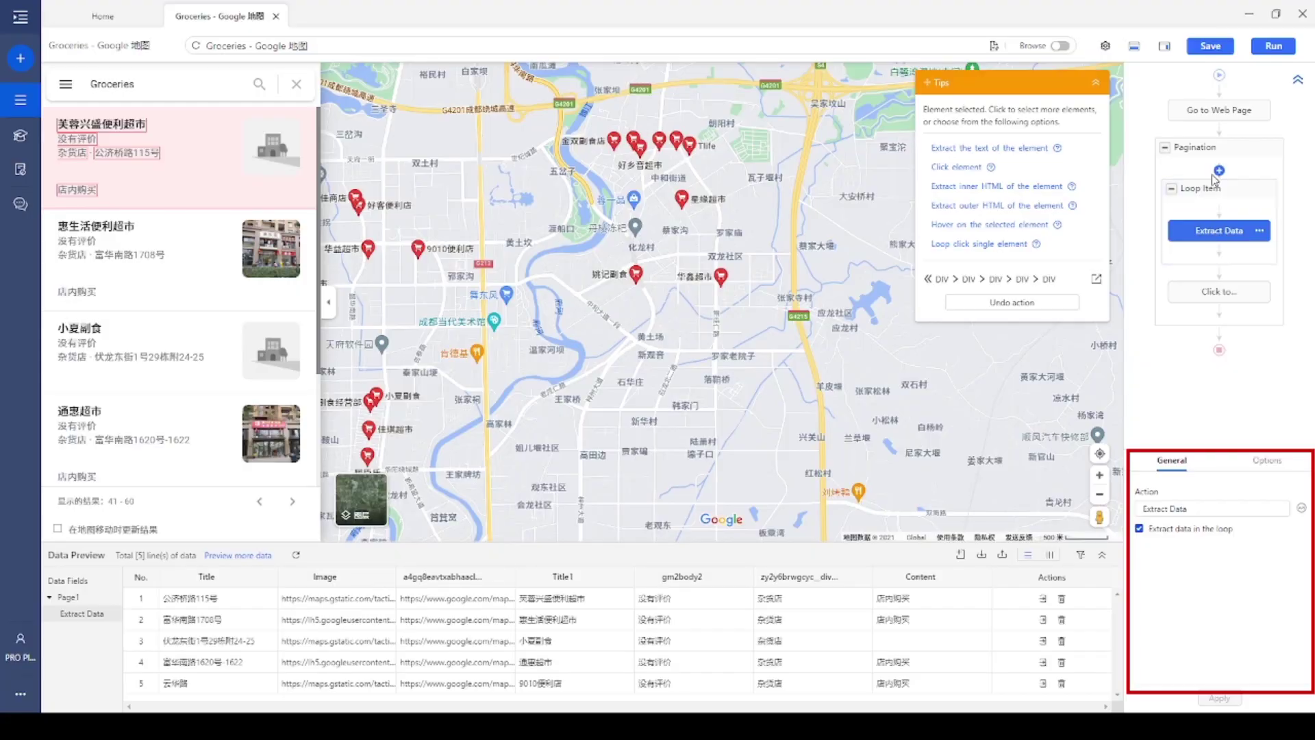
View the Pagination step's settings in the Google Maps Groceries task
{"action": "left_click", "coordinate": [1211, 156]}
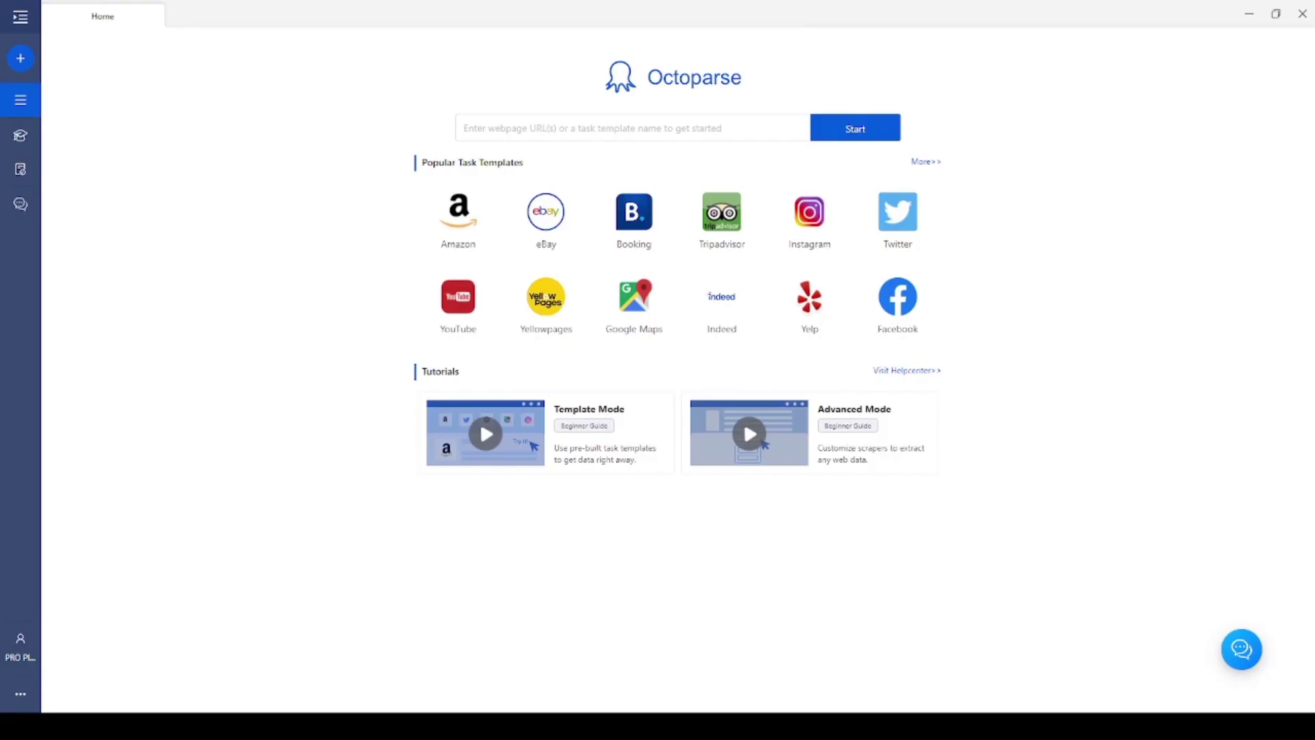
Paste the Google Maps Groceries search URL on Home and start a new task from it
{"action": "left_click", "coordinate": [557, 128]}
{"action": "type", "text": "https://www.octoparse.com/"}
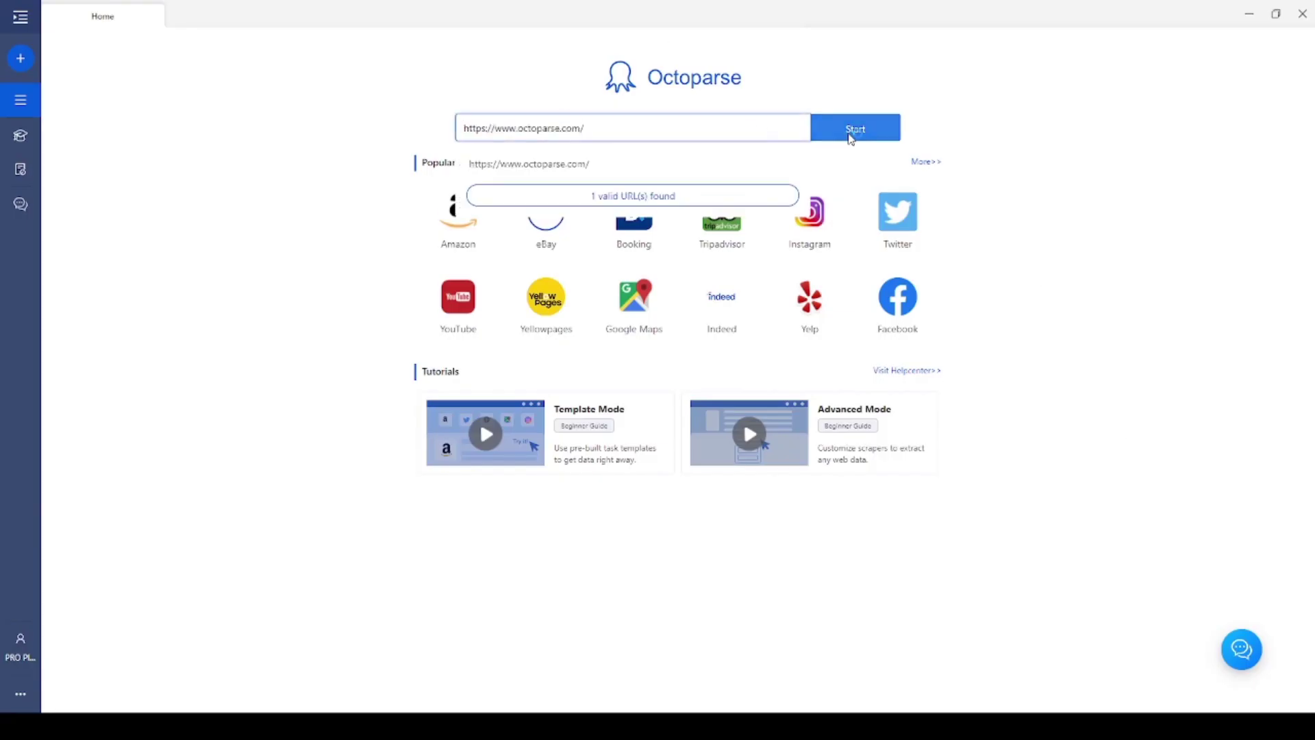
{"action": "left_click", "coordinate": [849, 136]}
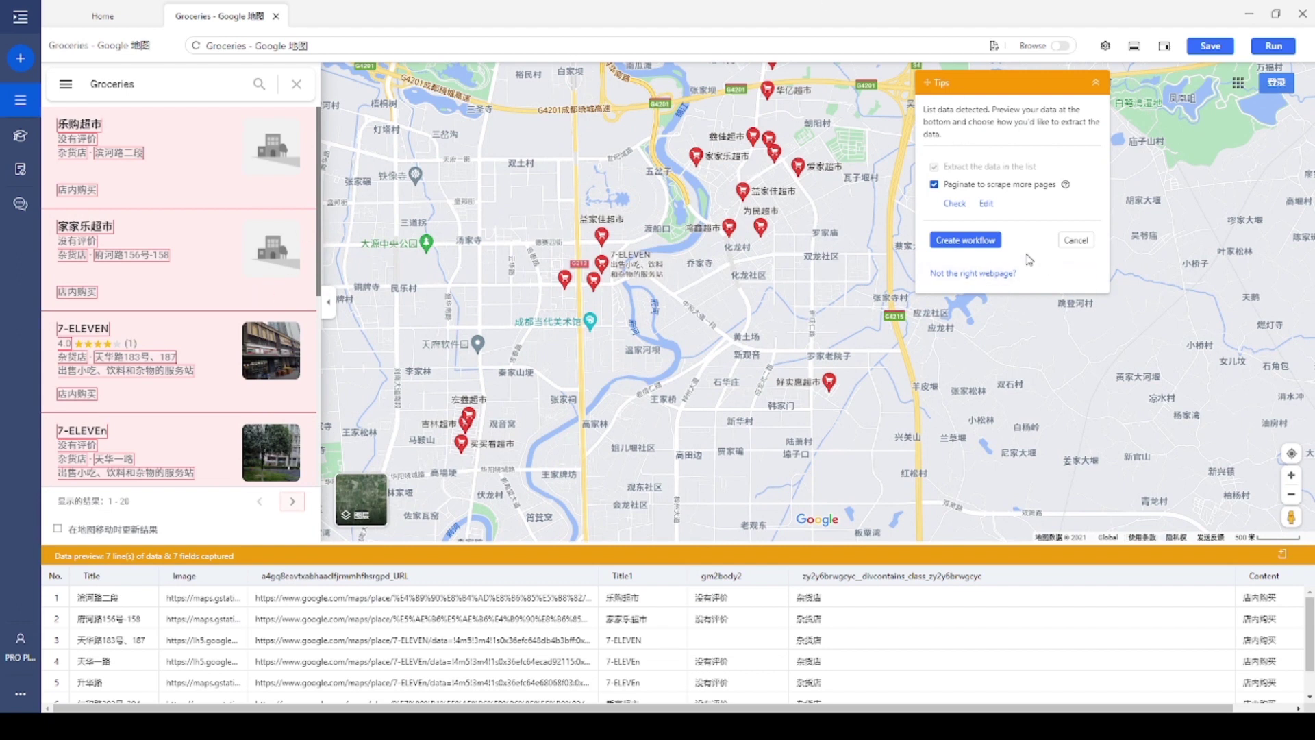
Build the workflow from the detected grocery store list and scroll its 7-row preview
{"action": "left_click", "coordinate": [966, 240]}
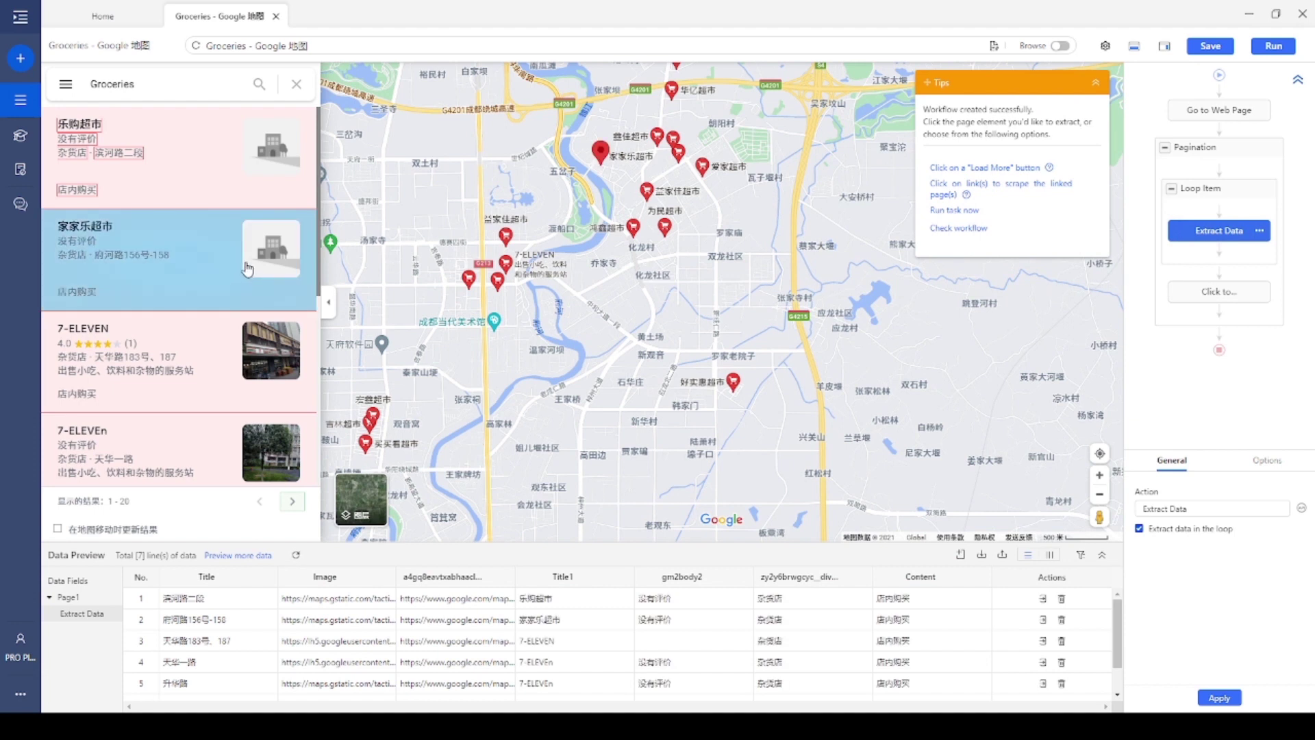
{"action": "scroll", "coordinate": [243, 267], "scroll_direction": "down", "scroll_amount": 6}
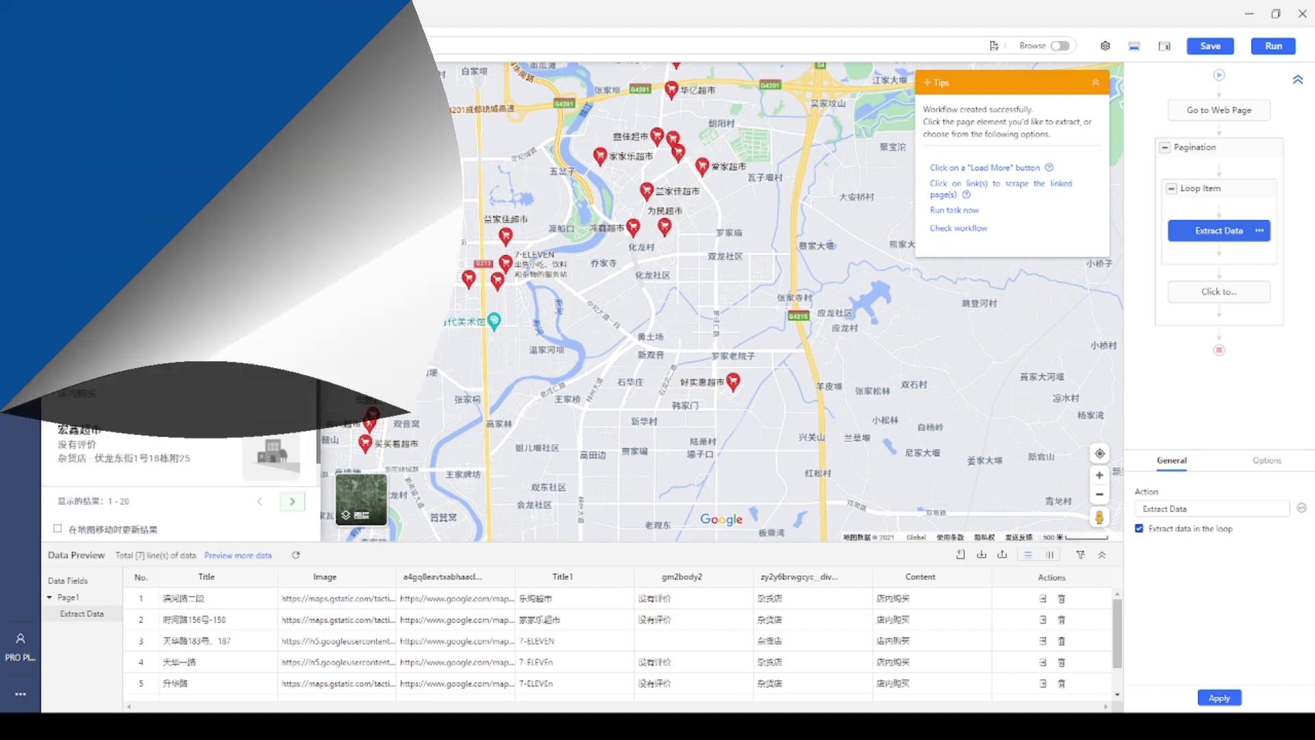